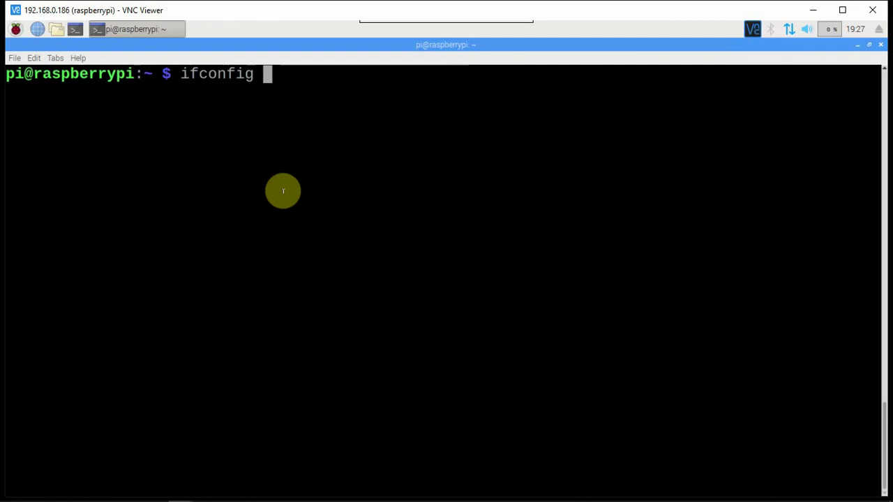
Delete the unrun ifconfig command so the terminal prompt is empty
key(BackSpace)
key(BackSpace)
key(BackSpace)
key(BackSpace)
key(BackSpace)
key(BackSpace)
key(BackSpace)
key(BackSpace)
key(BackSpace)
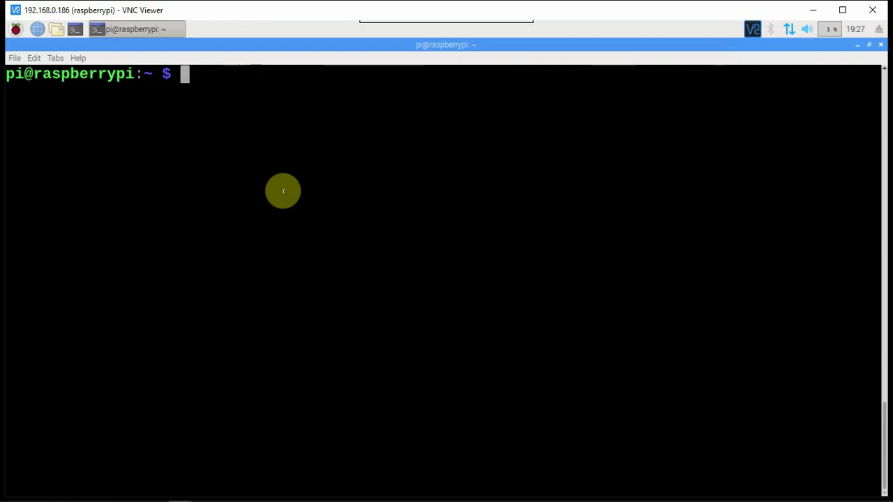
Enter the command chromium-browser --incognito --kiosk at the prompt, using completion for the browser name
text(chrom)
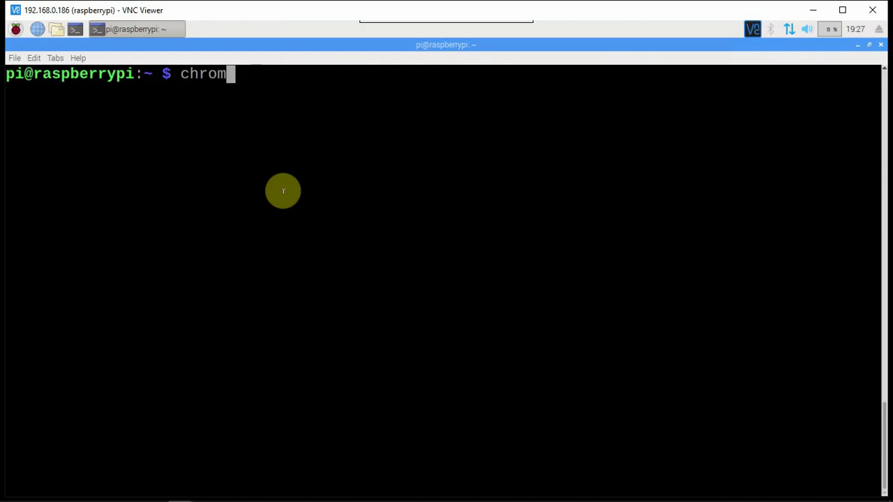
text(ium)
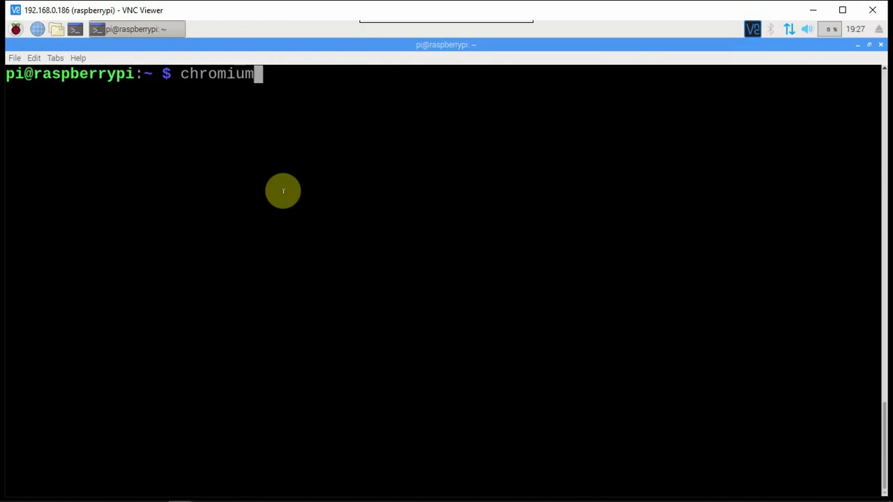
key(BackSpace)
text(-)
key(BackSpace)
text(m-br)
key(Tab)
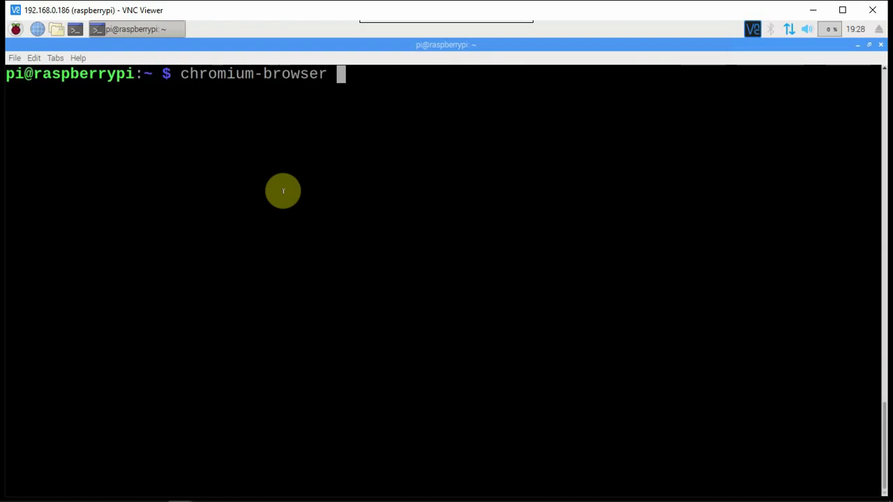
text(--)
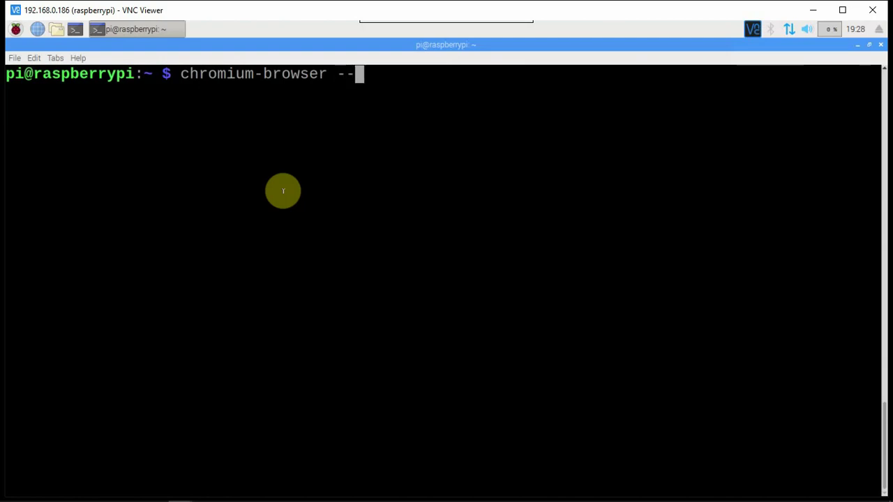
text(inc)
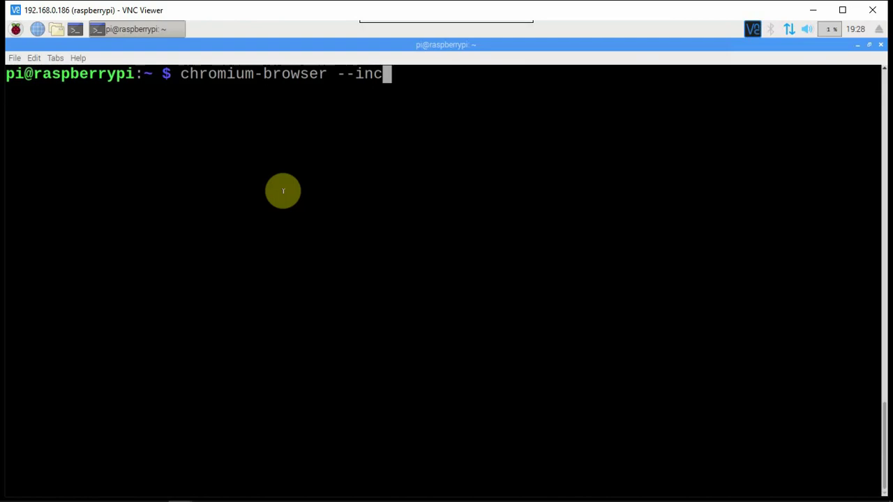
text(og)
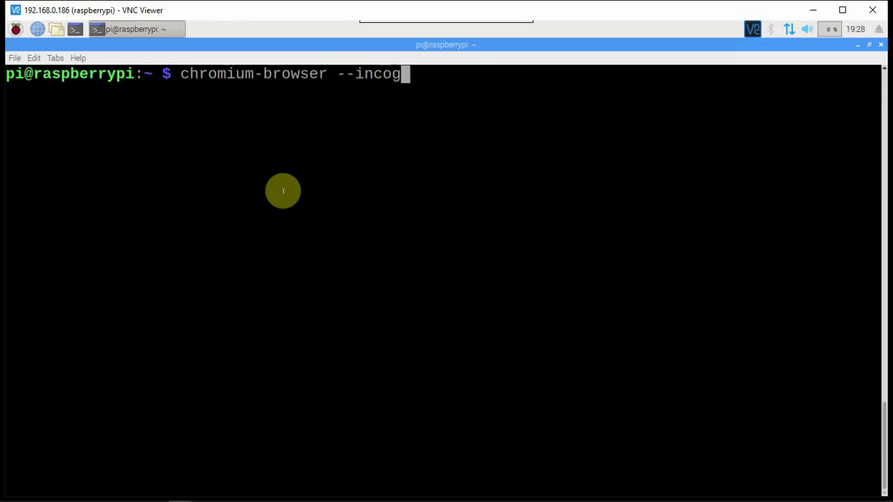
text(ni)
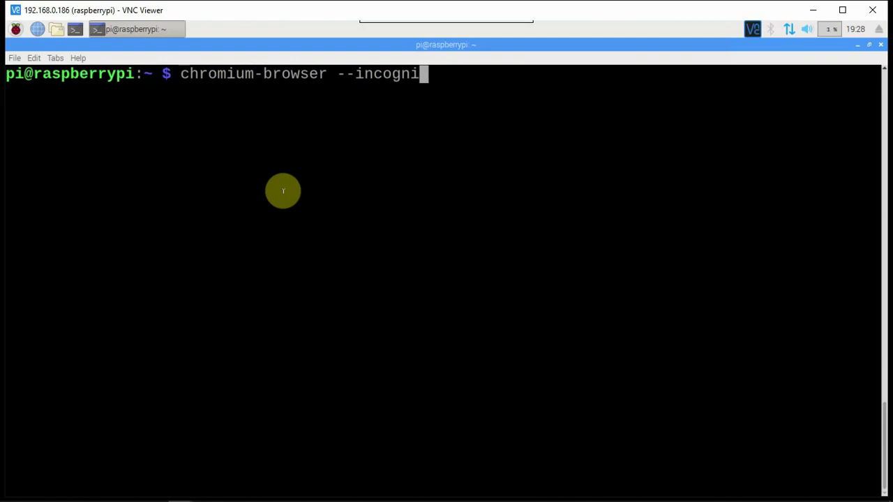
text(to)
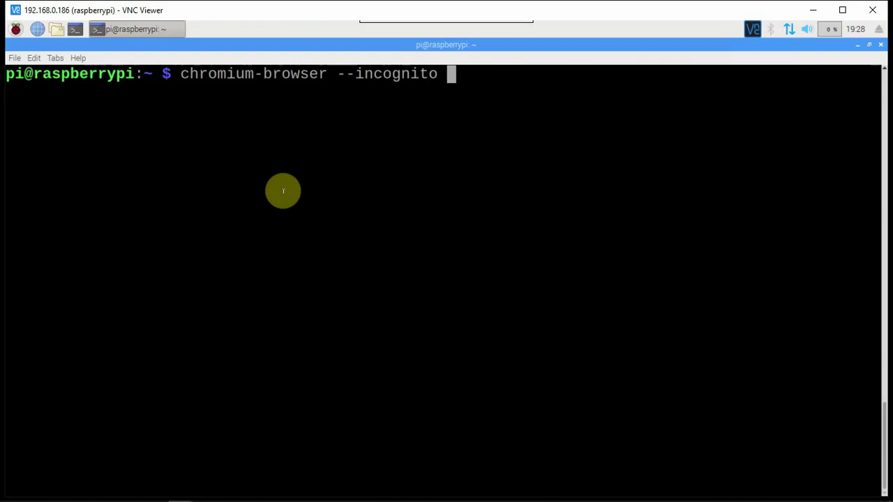
text( --)
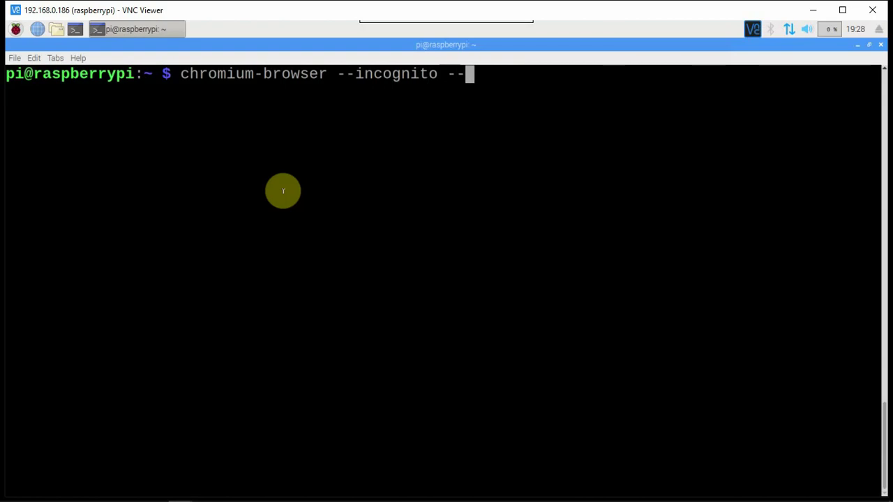
text(k)
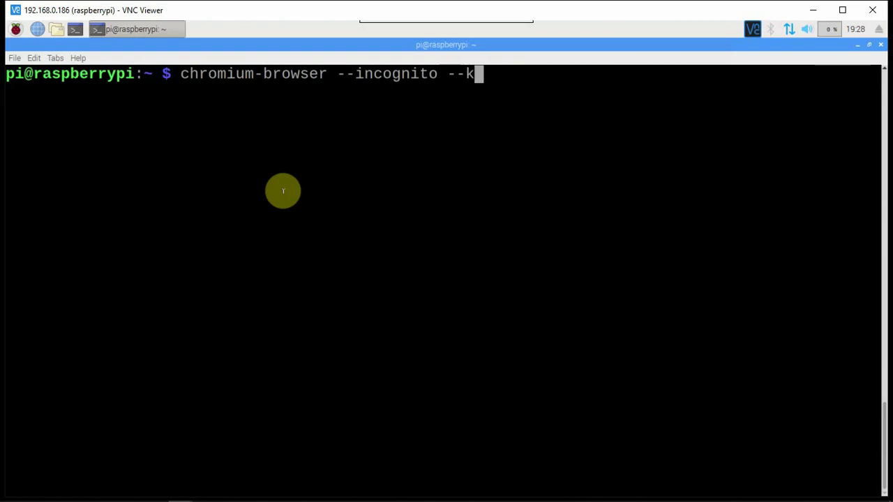
text(iosk)
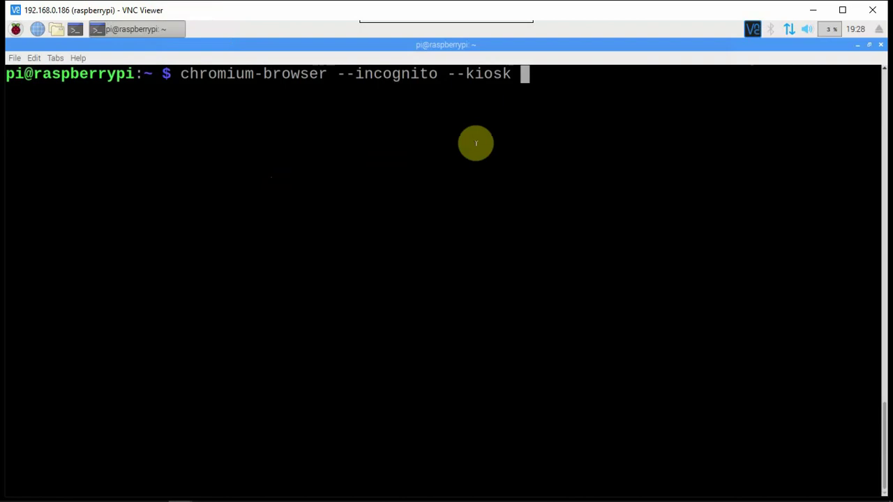
Launch Chromium in incognito kiosk mode, showing the You've gone incognito page full-screen
text(--disable-quic --enable-tcp-fast-open --disable-gpu-compositing --ppapi-flash-path=/usr/lib/chromium-browser/libpepflashplayer.so --ppapi-flash-args=enable_stagevideo_auto=0 --ppapi-flash-version=)
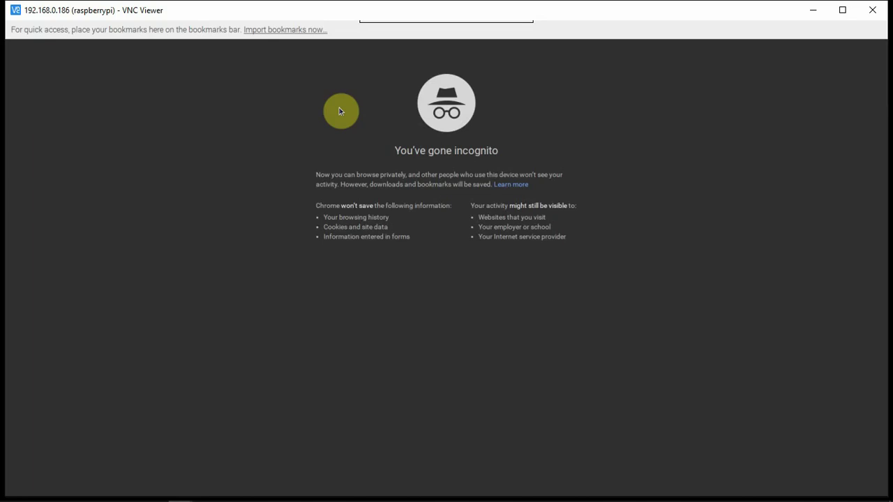
key(Tab)
click(339, 109)
Return to the terminal, stop the running Chromium process and clear its output
key(alt+Tab)
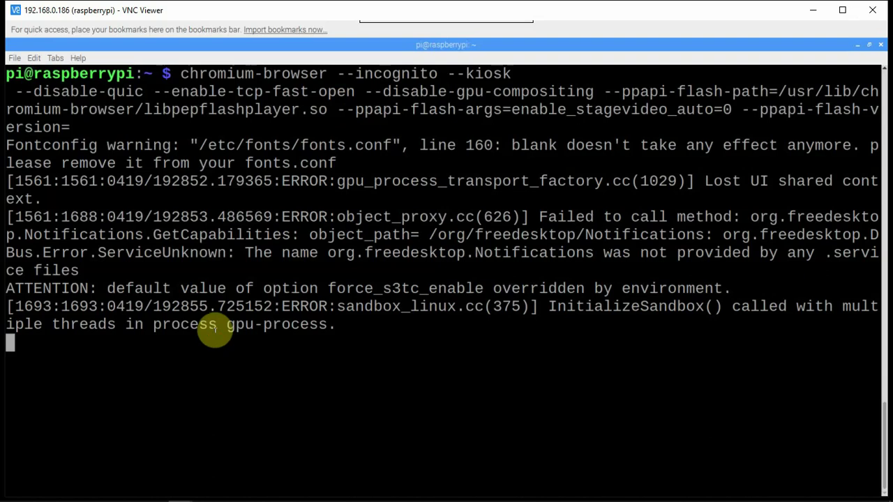
key(ctrl+c)
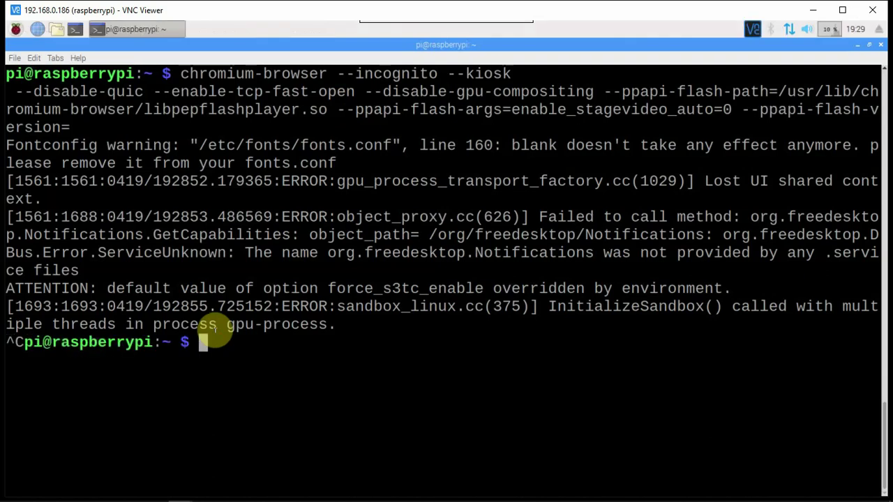
key(ctrl+l)
Rerun the kiosk command with fuzzthepiguy.tech appended as the website
key(ctrl+shift+v)
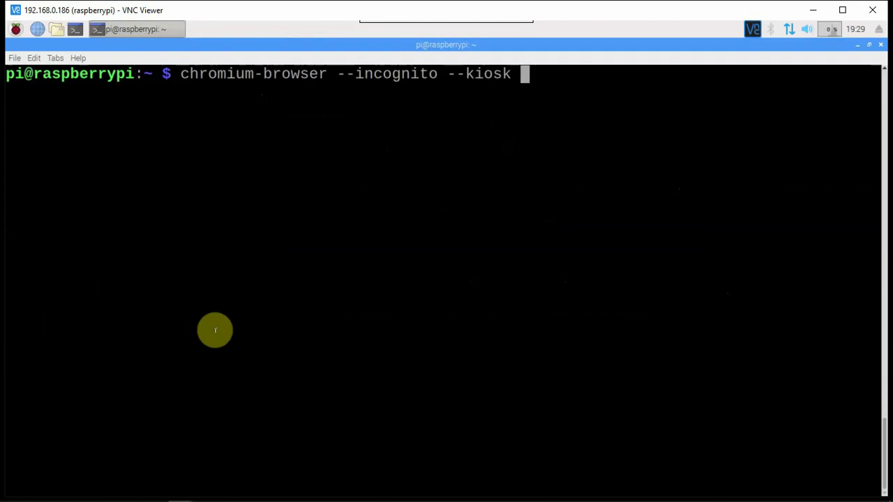
text(fu)
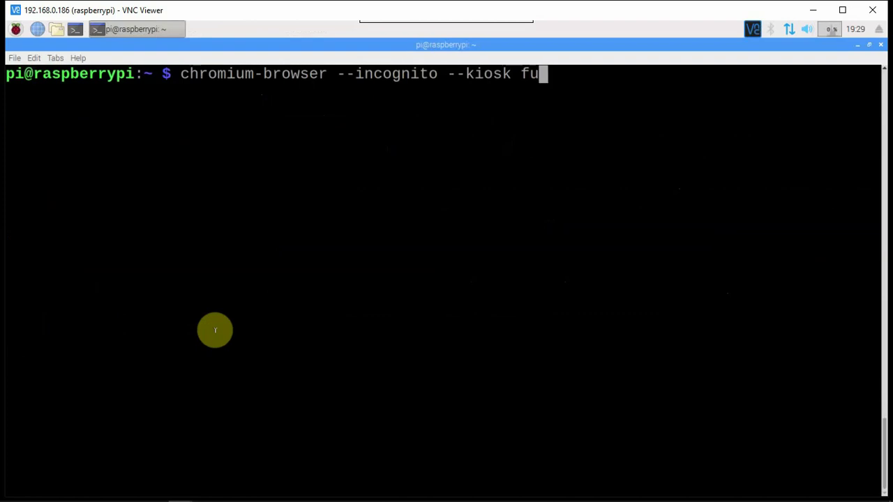
text(zz)
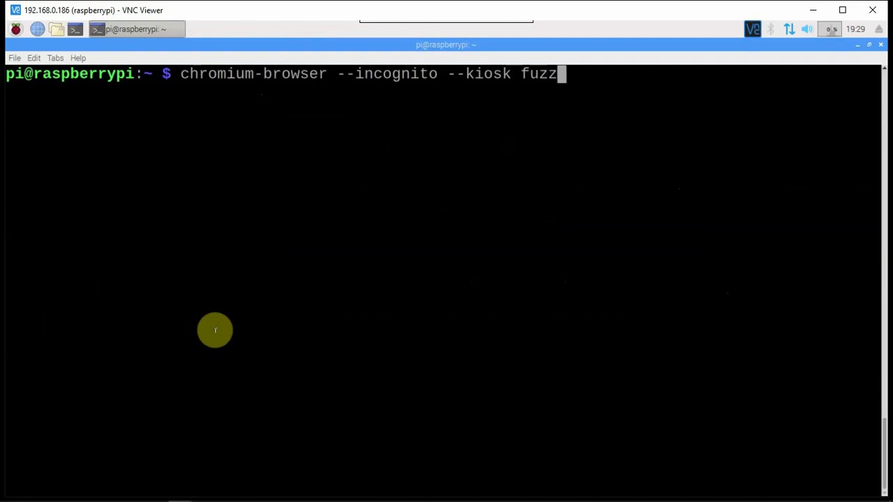
text(thepi)
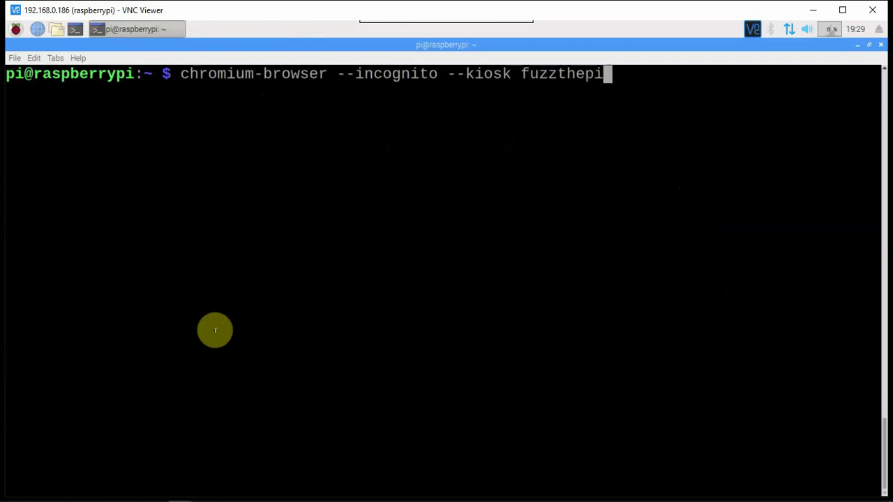
text(guy.tec)
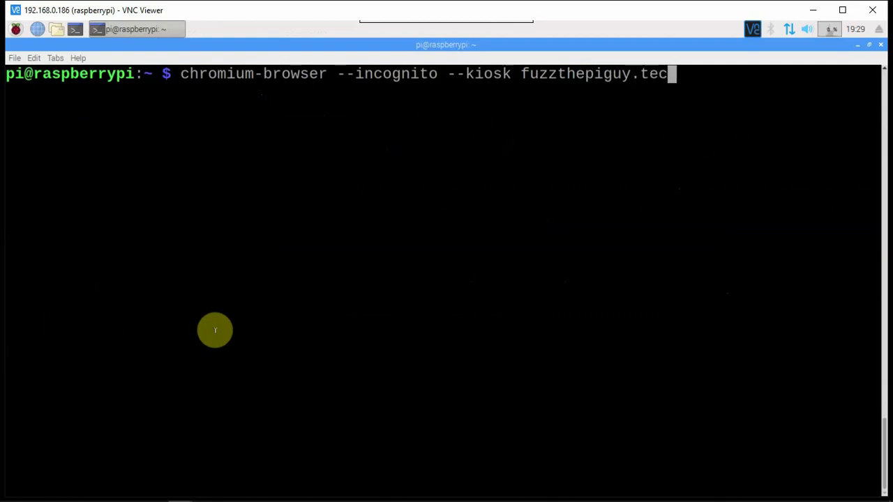
text(h)
key(Return)
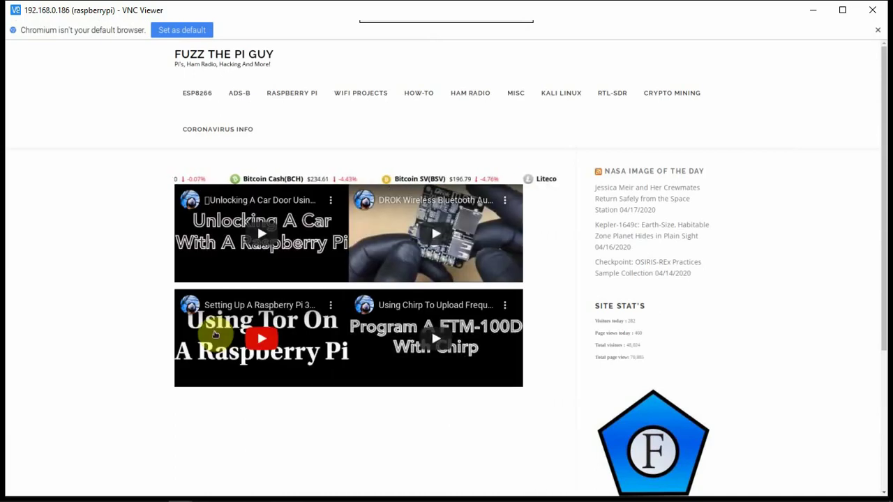
Let fuzzthepiguy.tech load full-screen in kiosk mode, then switch back to the terminal
key(alt+Tab)
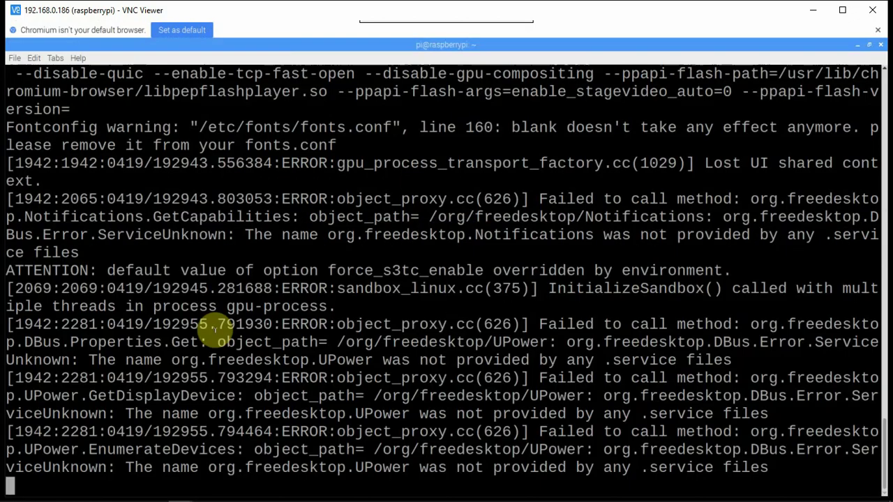
Stop the kiosk browser, clear the terminal, and recall the command with the website address erased
key(ctrl+c)
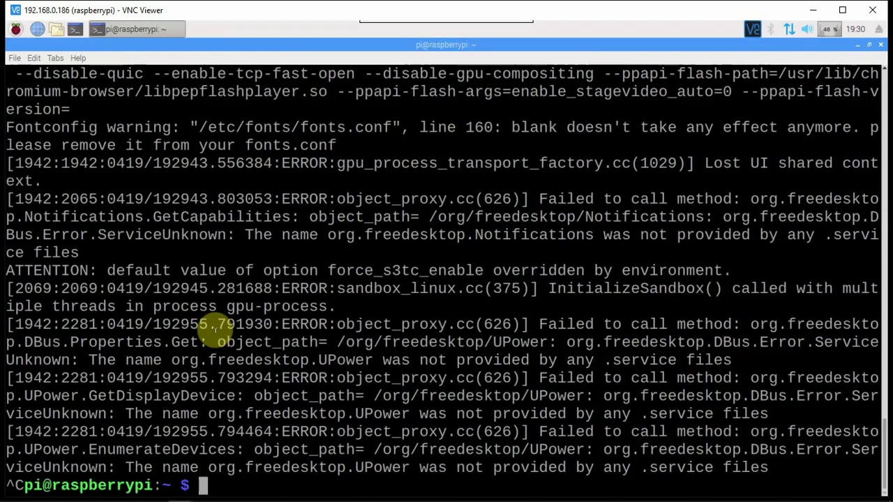
key(ctrl+l)
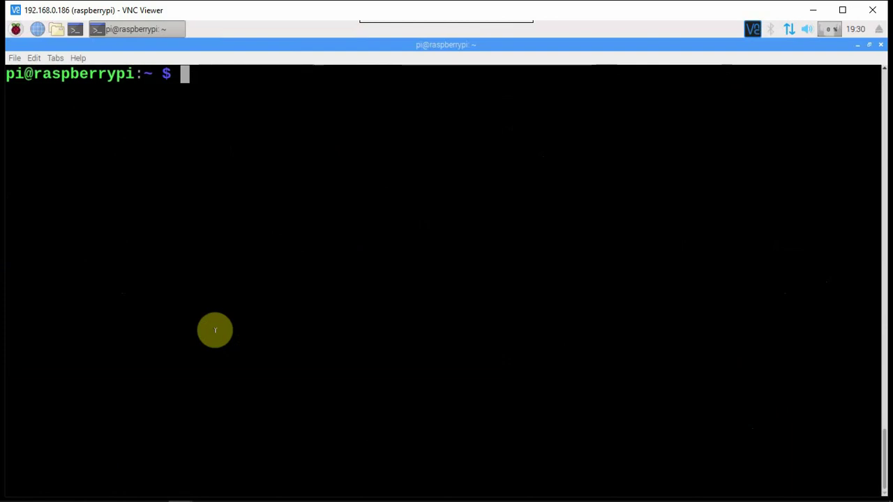
key(Up)
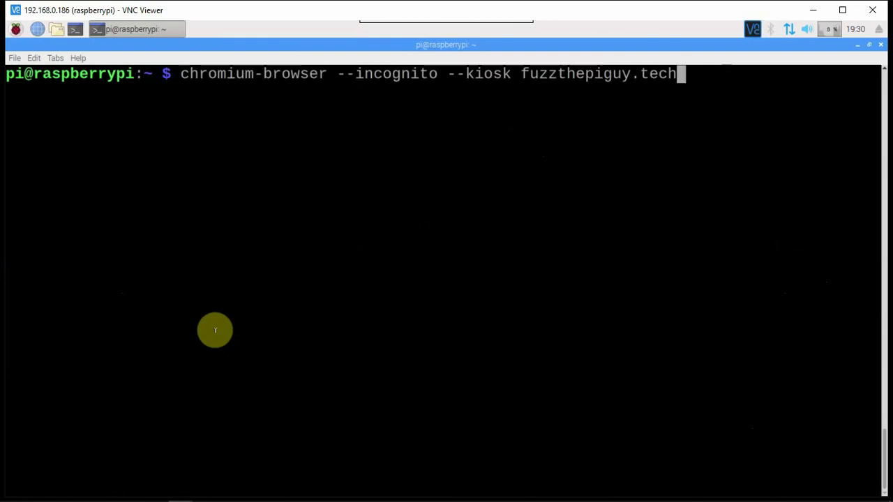
key(BackSpace)
key(BackSpace)
key(BackSpace)
key(BackSpace)
key(BackSpace)
key(BackSpace)
key(BackSpace)
key(BackSpace)
key(BackSpace)
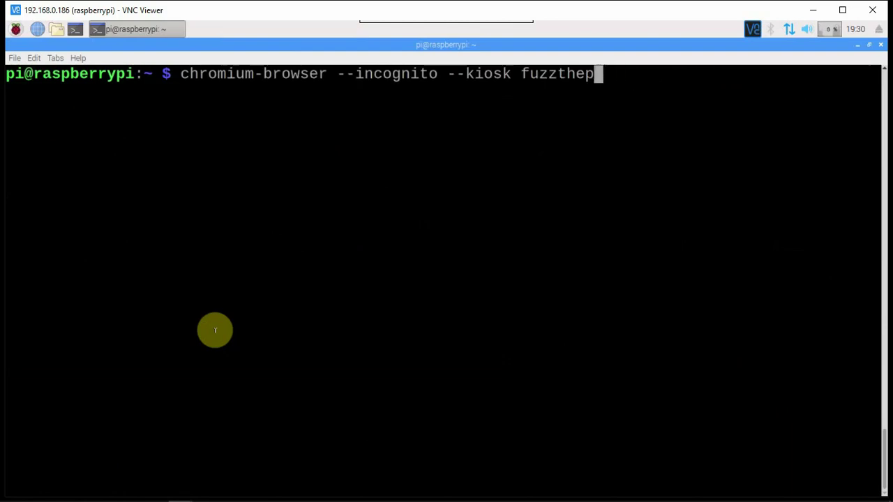
key(BackSpace)
key(BackSpace)
key(BackSpace)
key(BackSpace)
key(BackSpace)
key(BackSpace)
key(BackSpace)
key(BackSpace)
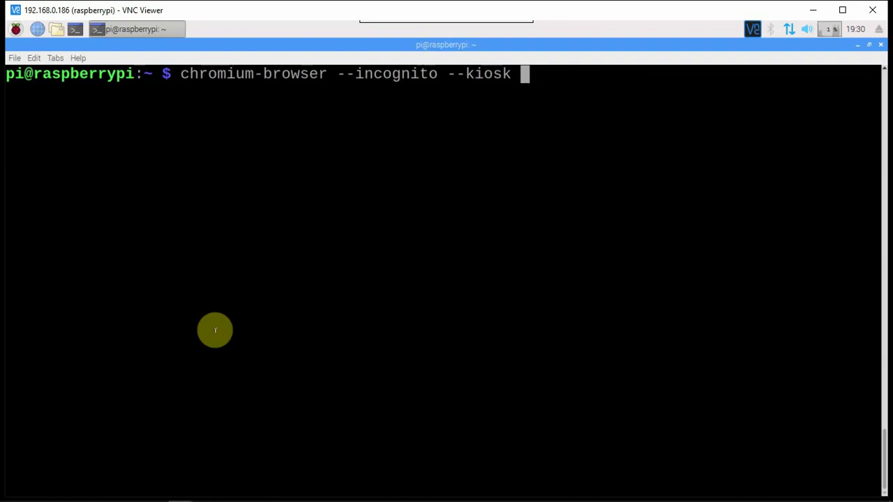